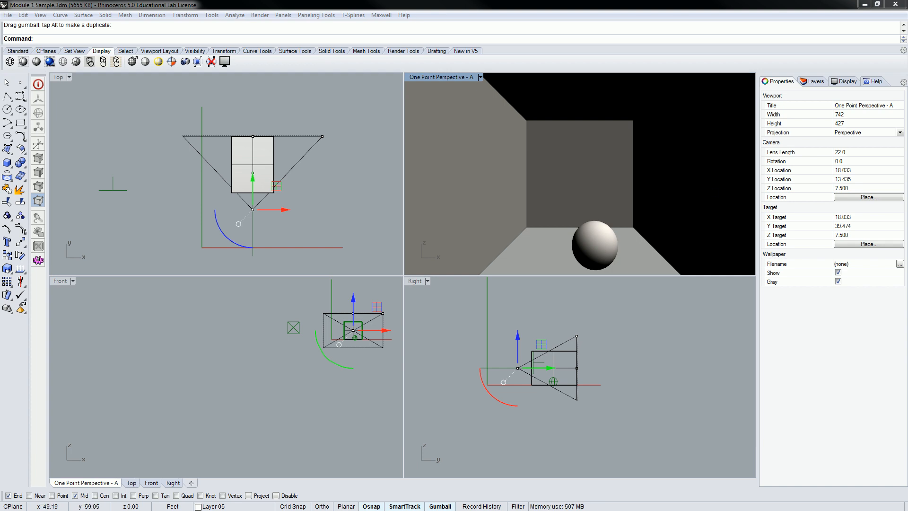
# Step: In Chrome, search Google Images for "vector vs raster graphics" and open the image comparing painting with pixels and drawing with vectors
pyautogui.moveTo(0, 90); pyautogui.dragTo(230, 86)
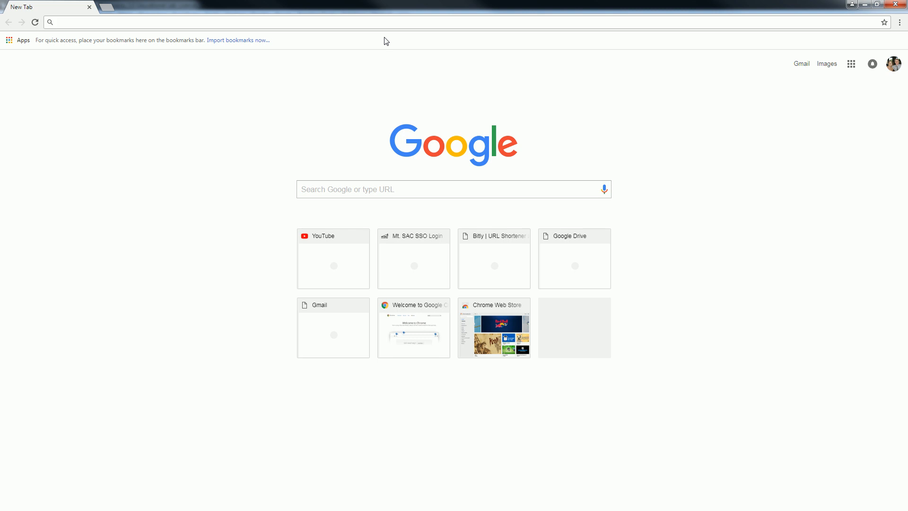
pyautogui.write('vector')
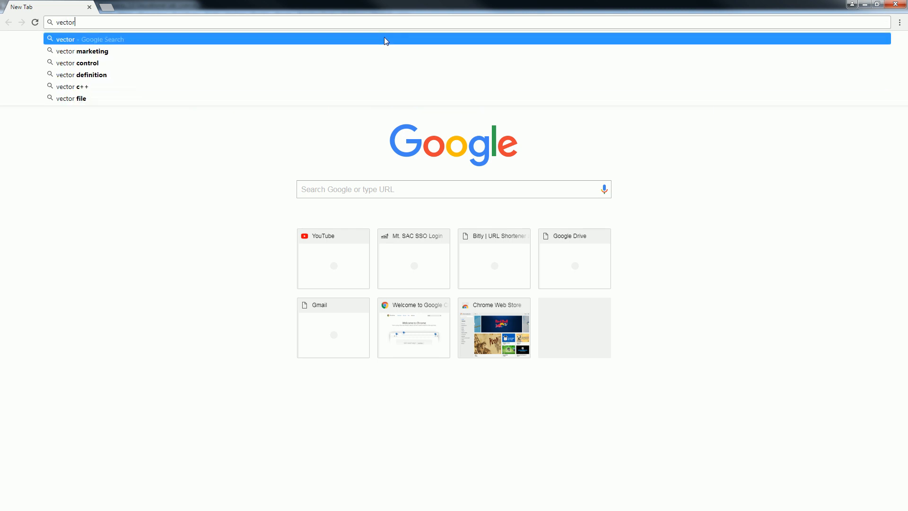
pyautogui.write(' vs raster graphics')
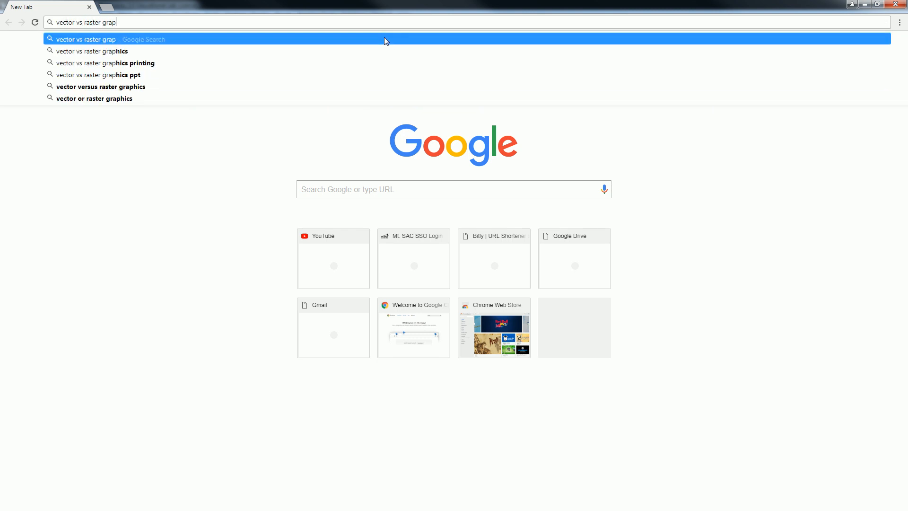
pyautogui.press('Return')
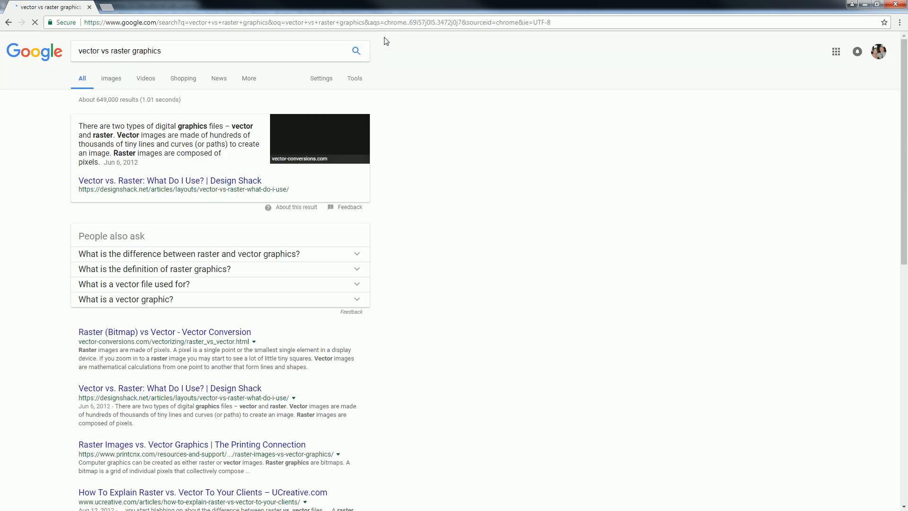
pyautogui.click(112, 79)
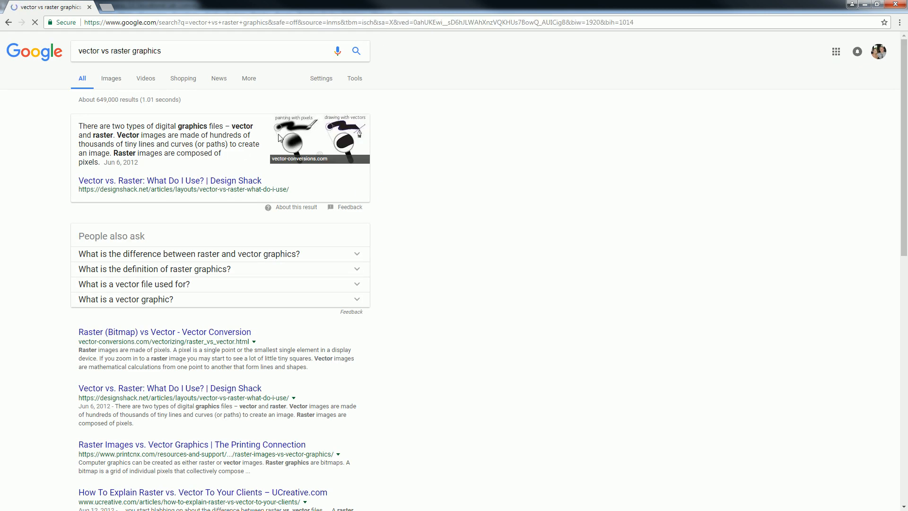
pyautogui.click(84, 160)
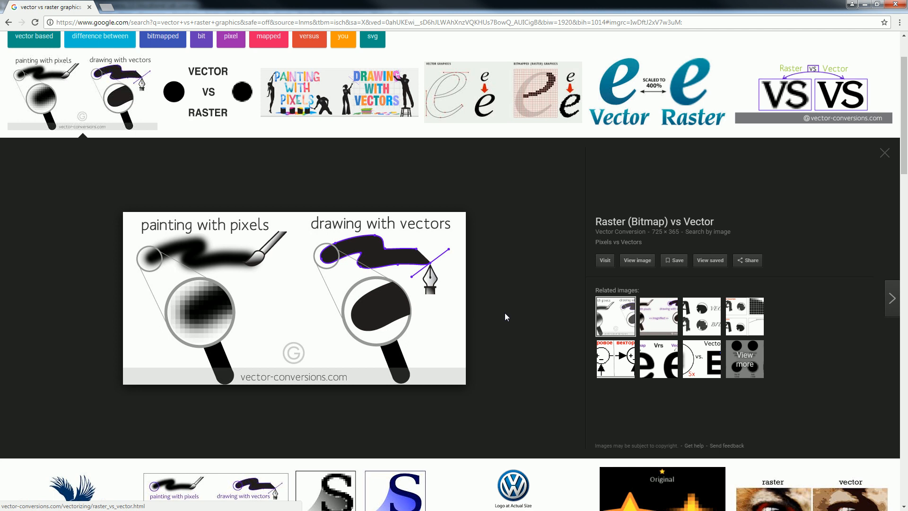
# Step: Switch back to Rhinoceros and maximize the One Point Perspective - A viewport
pyautogui.moveTo(234, 7); pyautogui.dragTo(907, 156)
pyautogui.click(594, 7)
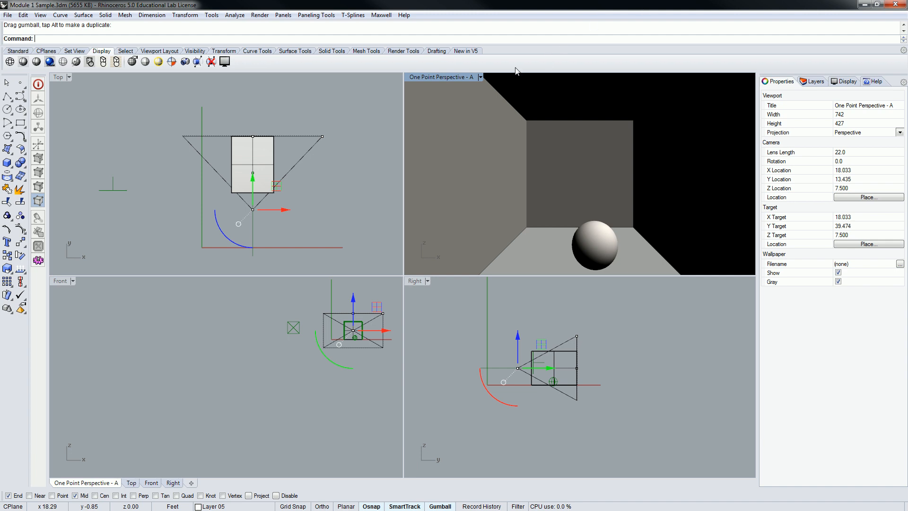
pyautogui.doubleClick(471, 76)
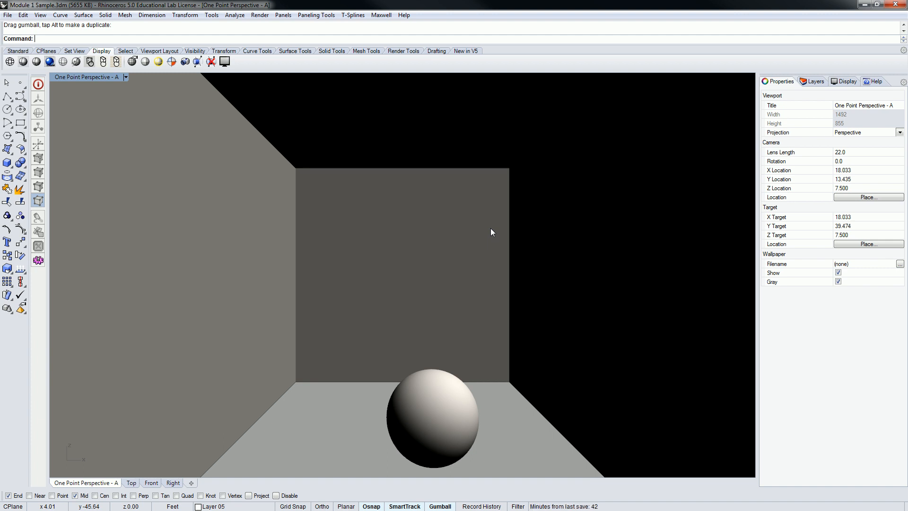
# Step: Open the Maxwell Scene Manager and place its window over the perspective viewport's upper area
pyautogui.click(382, 15)
pyautogui.moveTo(362, 26)
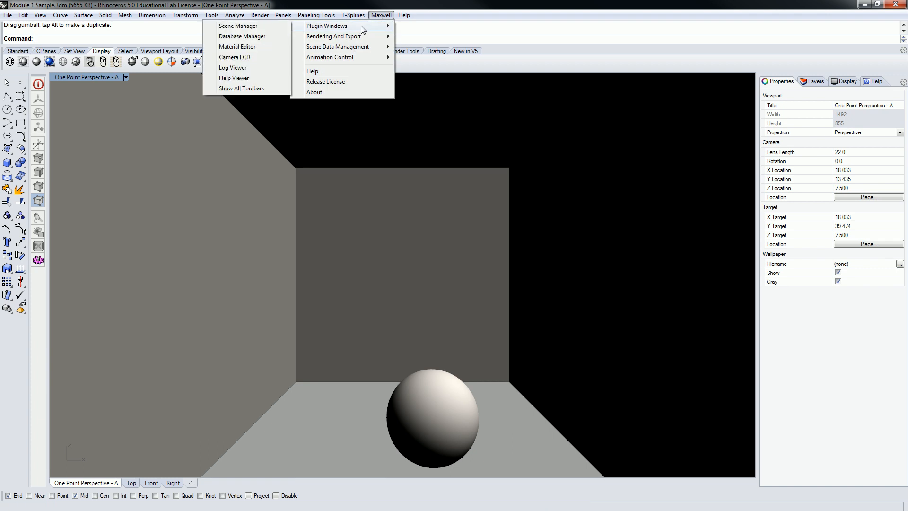
pyautogui.click(271, 26)
pyautogui.moveTo(171, 188); pyautogui.dragTo(293, 109)
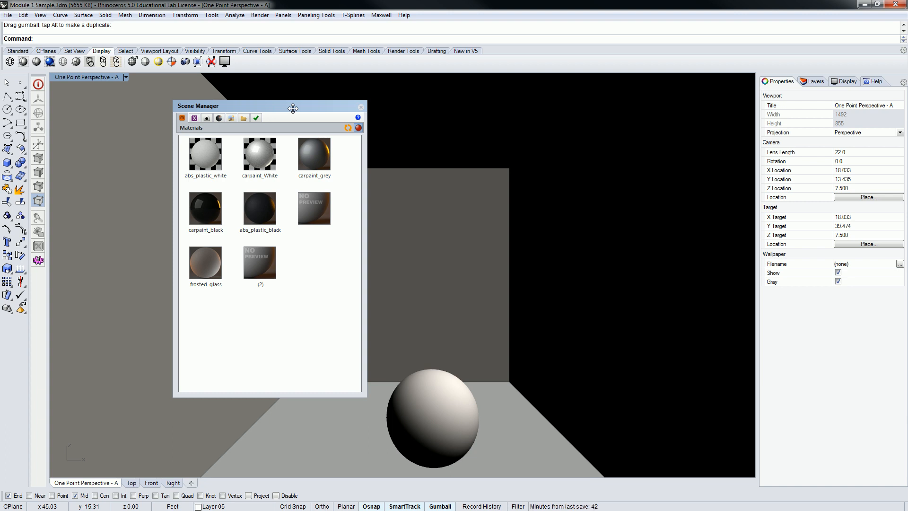
# Step: Set the Maxwell camera's exposure preset to Bright Interior
pyautogui.click(196, 122)
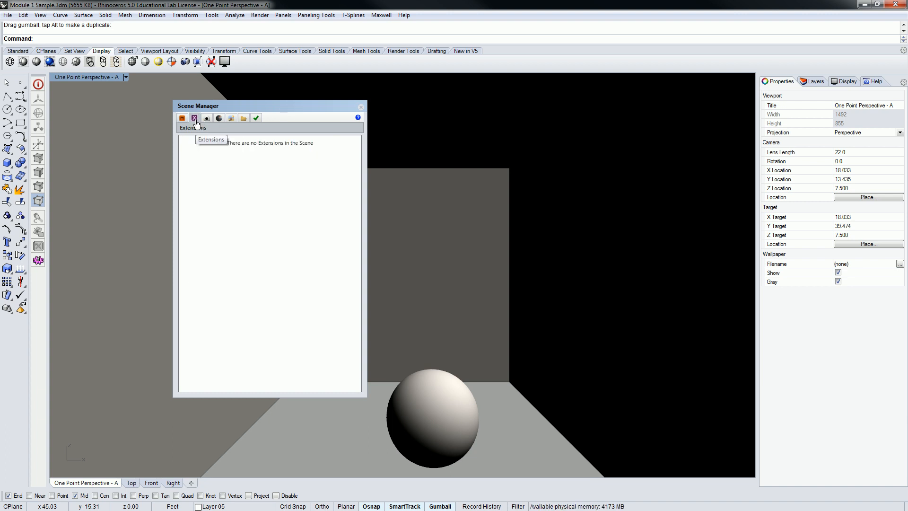
pyautogui.click(209, 121)
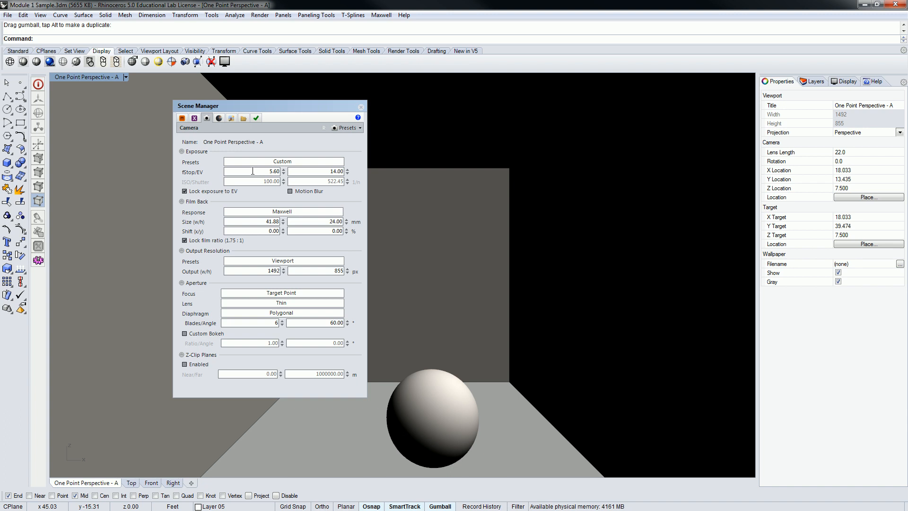
pyautogui.click(275, 162)
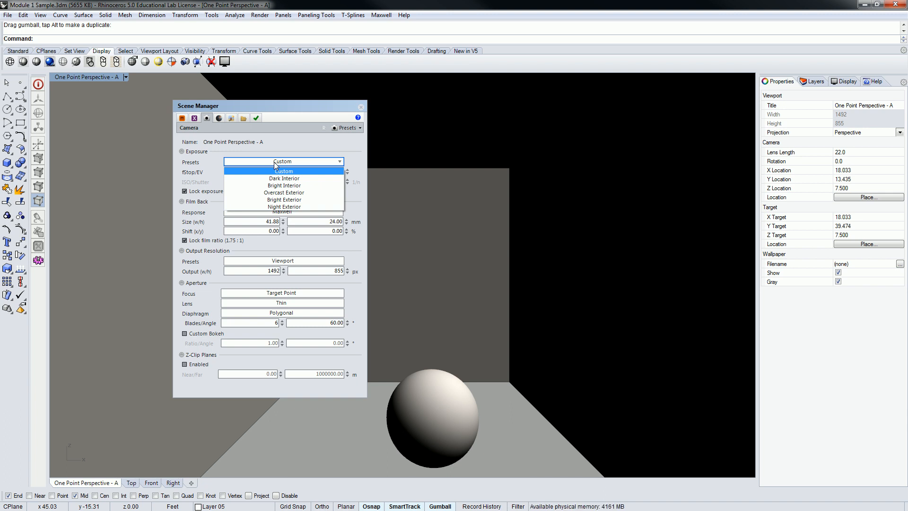
pyautogui.click(284, 186)
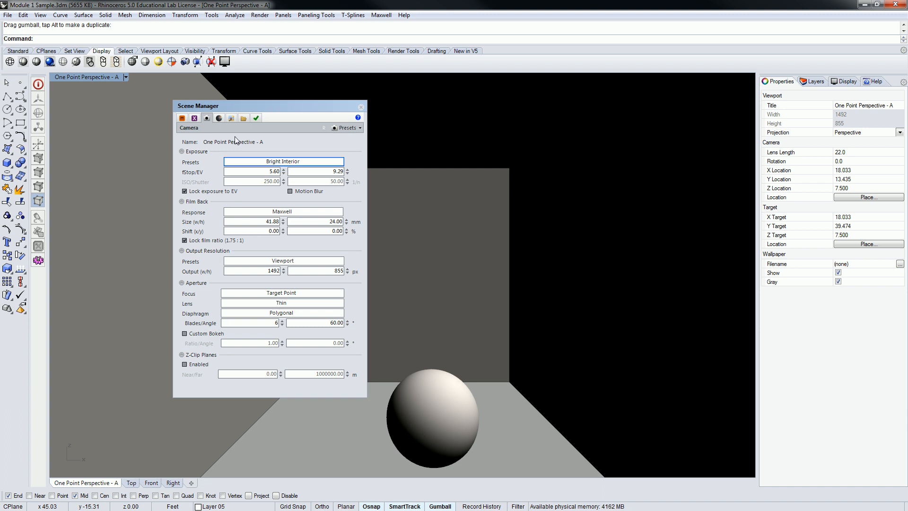
# Step: Set the scene's location to the city preset USA--Los Angeles AP (S)
pyautogui.click(219, 118)
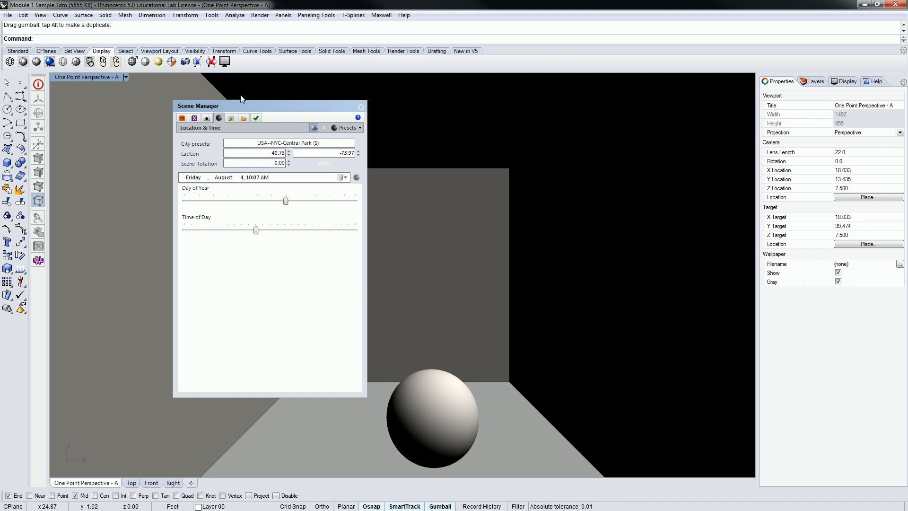
pyautogui.click(283, 143)
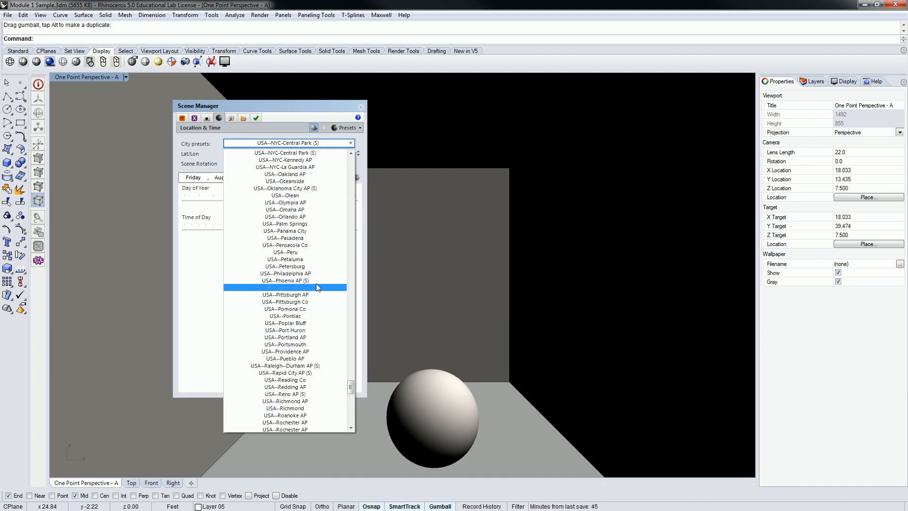
pyautogui.scroll(-9, 318, 294)
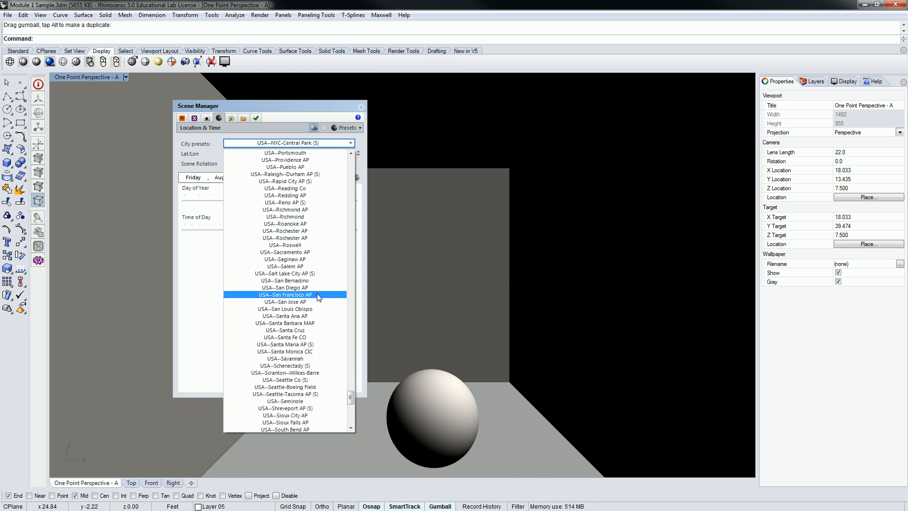
pyautogui.scroll(-1, 318, 297)
pyautogui.scroll(10, 318, 297)
pyautogui.scroll(3, 317, 294)
pyautogui.scroll(1, 313, 290)
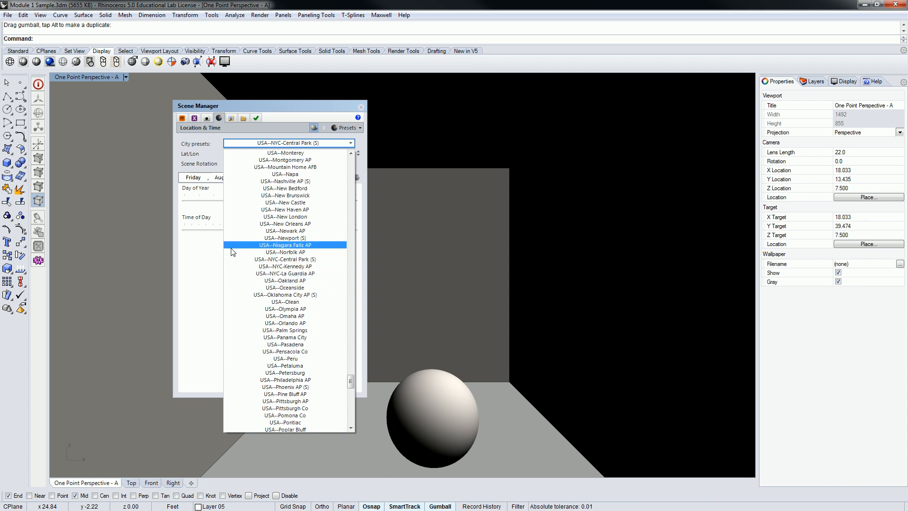
pyautogui.moveTo(352, 386); pyautogui.dragTo(353, 298)
pyautogui.scroll(-2, 352, 368)
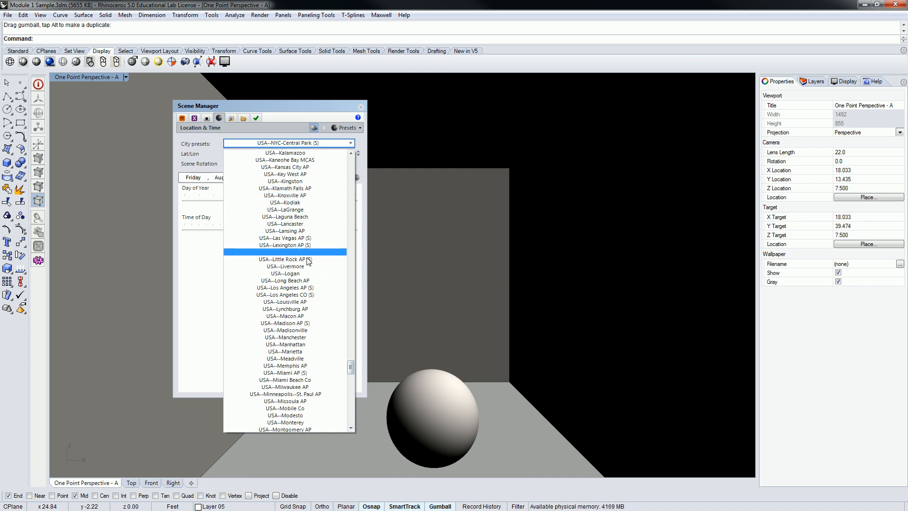
pyautogui.click(307, 288)
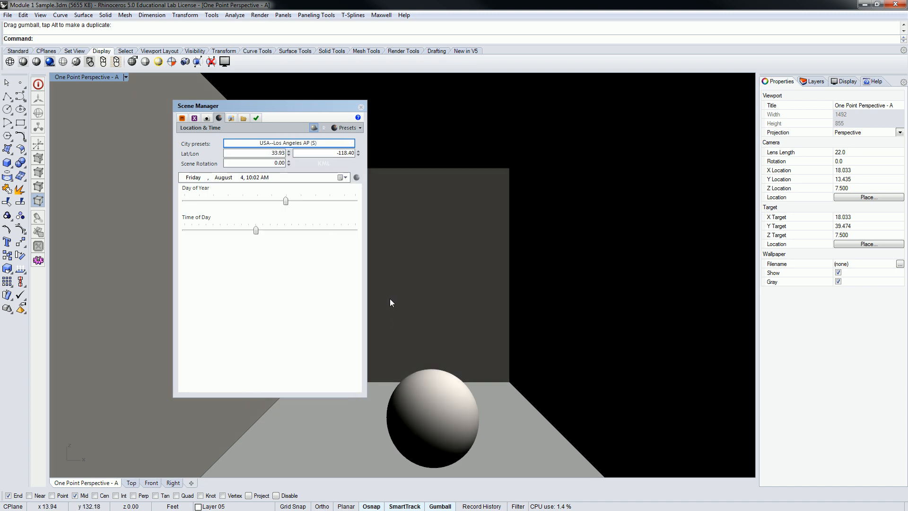
pyautogui.click(314, 143)
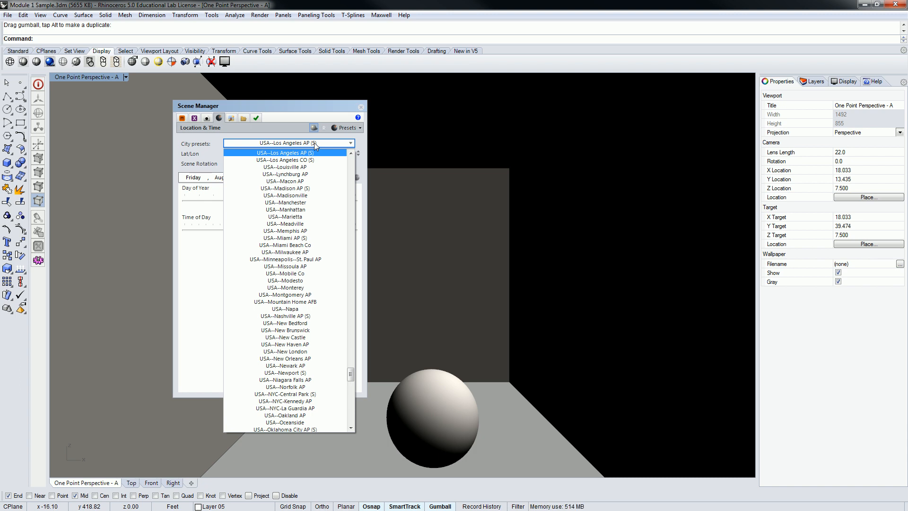
pyautogui.click(314, 143)
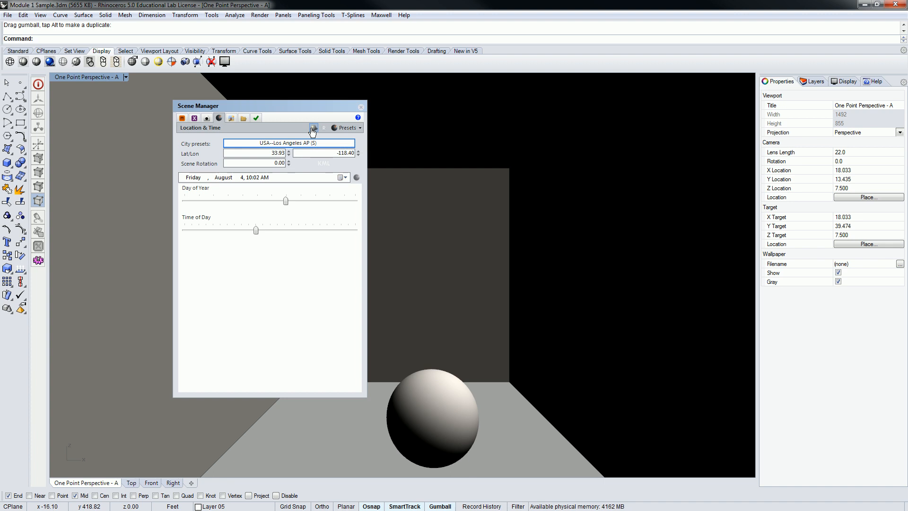
# Step: Examine the Physical Sky environment settings, including the sun type, temperature, sky intensity and wavelength exponent
pyautogui.click(233, 118)
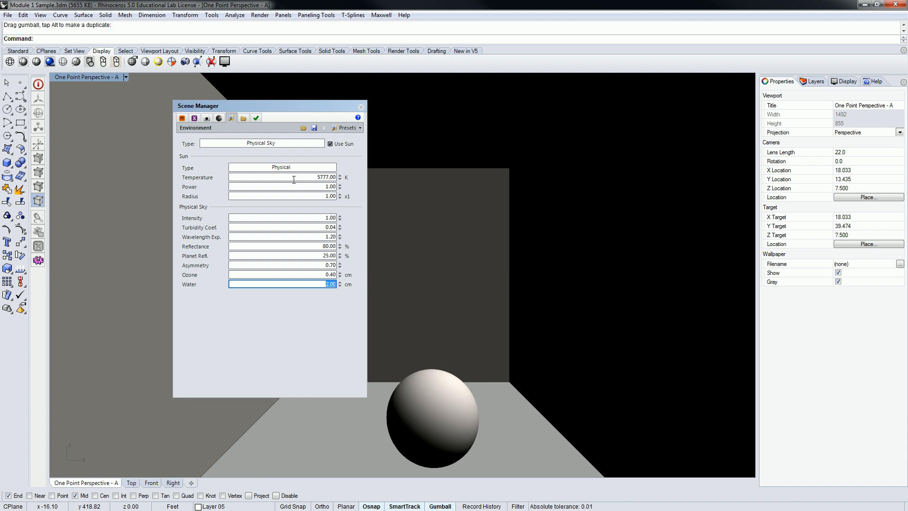
pyautogui.click(292, 166)
pyautogui.click(294, 168)
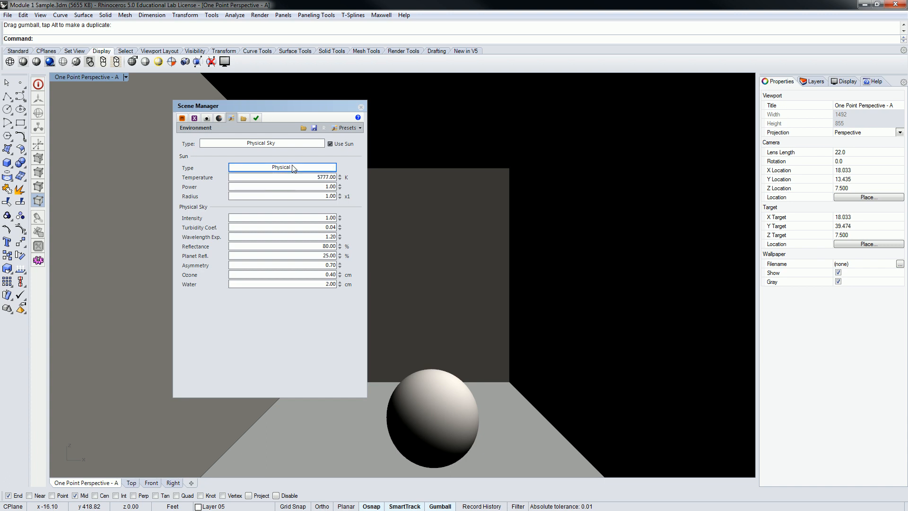
pyautogui.click(295, 176)
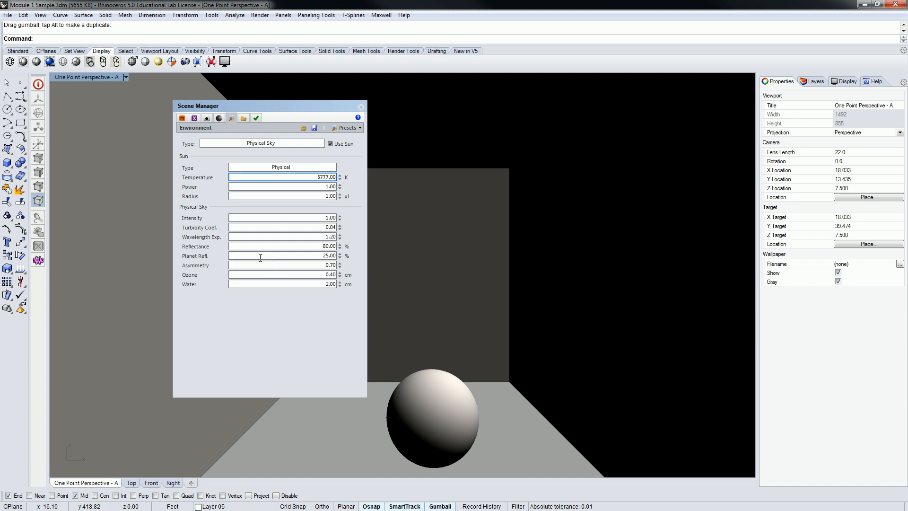
pyautogui.click(237, 217)
pyautogui.click(239, 236)
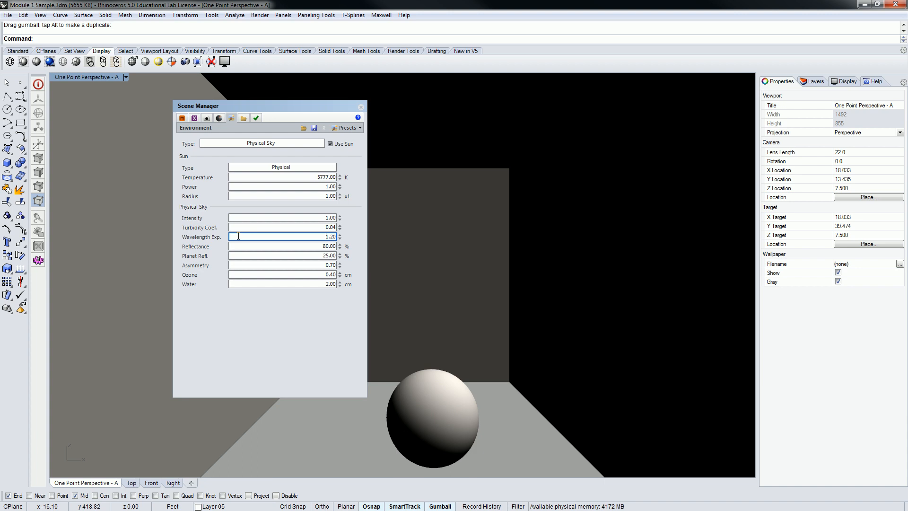
# Step: Examine the Maxwell output settings, looking at the file name field and the working folder browser without choosing a folder
pyautogui.click(242, 119)
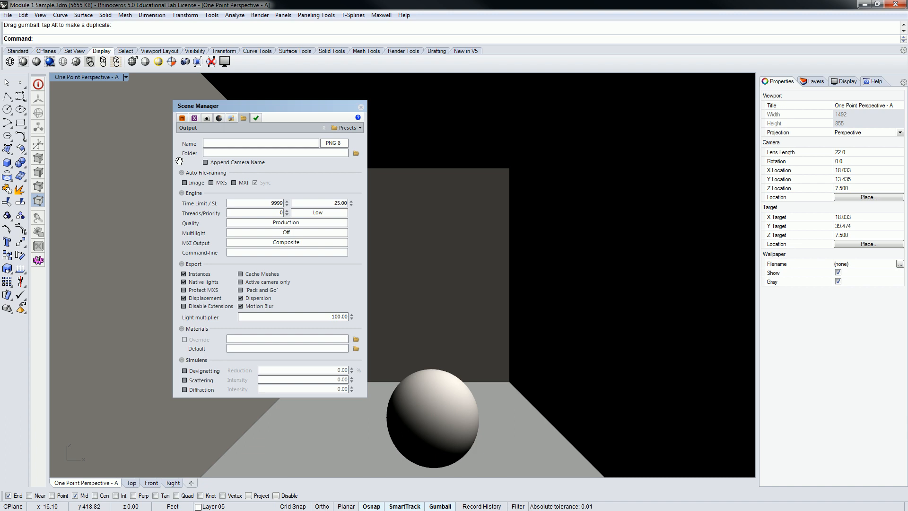
pyautogui.click(309, 142)
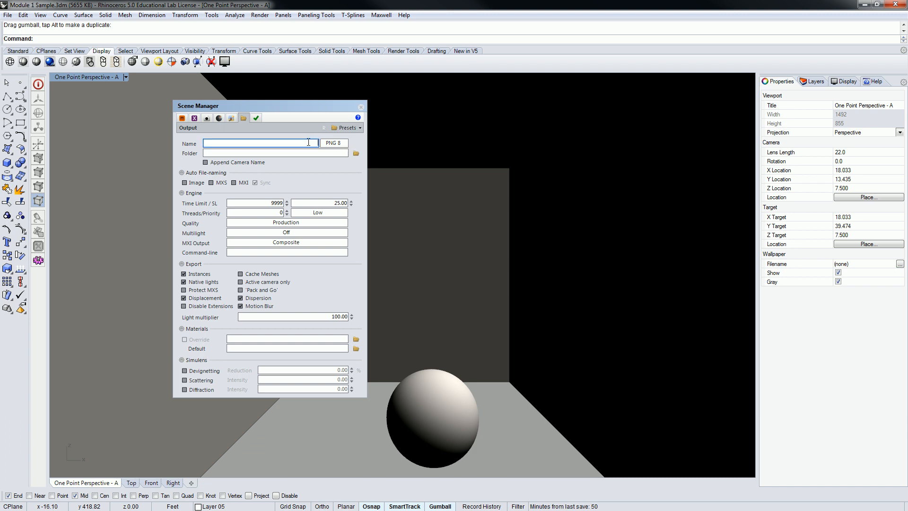
pyautogui.click(356, 153)
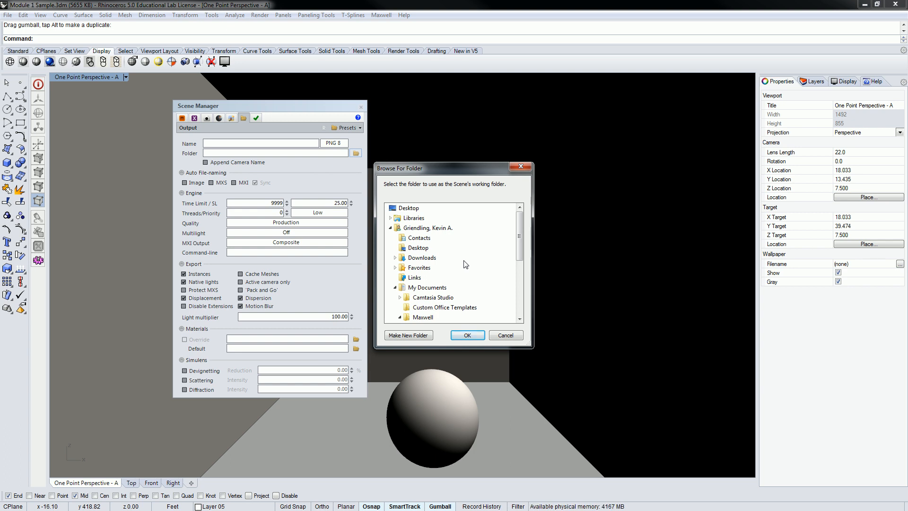
pyautogui.click(520, 166)
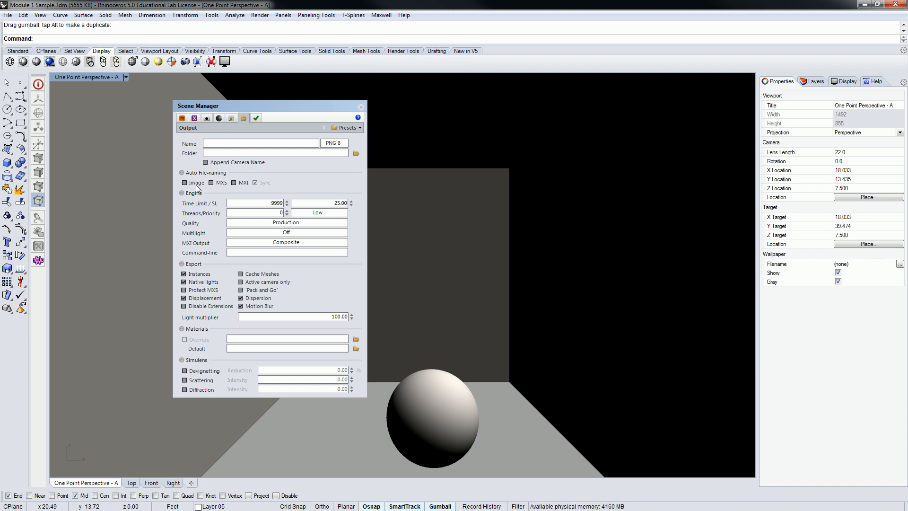
# Step: Set the render engine's time limit to 10 and its sampling level (SL) to 15
pyautogui.doubleClick(274, 203)
pyautogui.write('10')
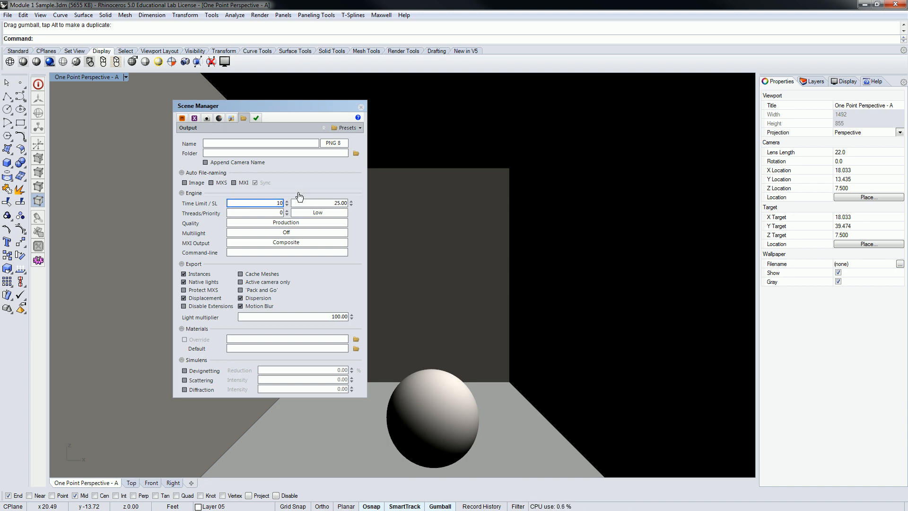
pyautogui.press('Tab')
pyautogui.write('15')
pyautogui.click(255, 213)
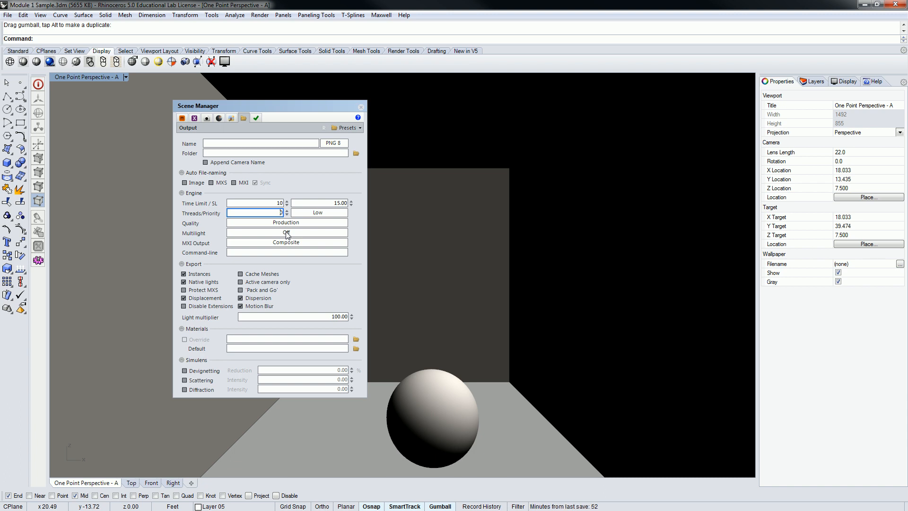
# Step: Keep the render quality at Production and set Multilight to Intensity
pyautogui.click(295, 222)
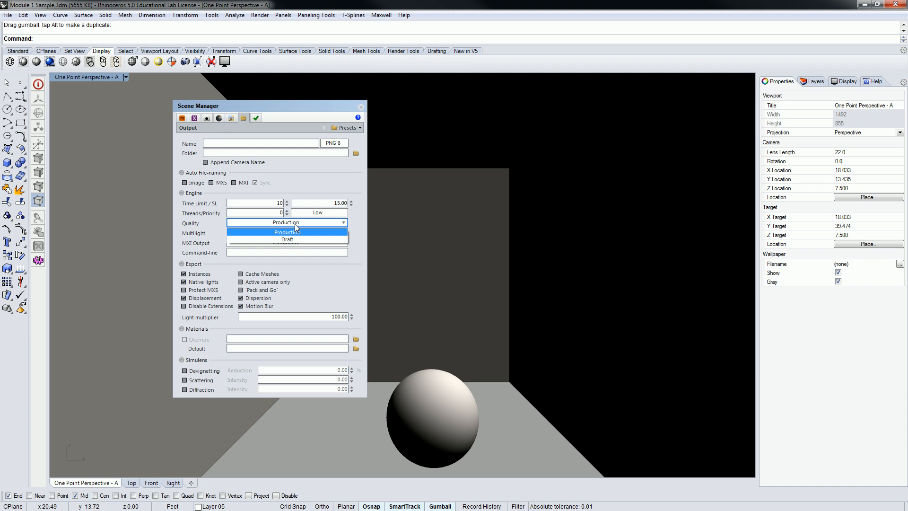
pyautogui.click(215, 227)
pyautogui.click(238, 233)
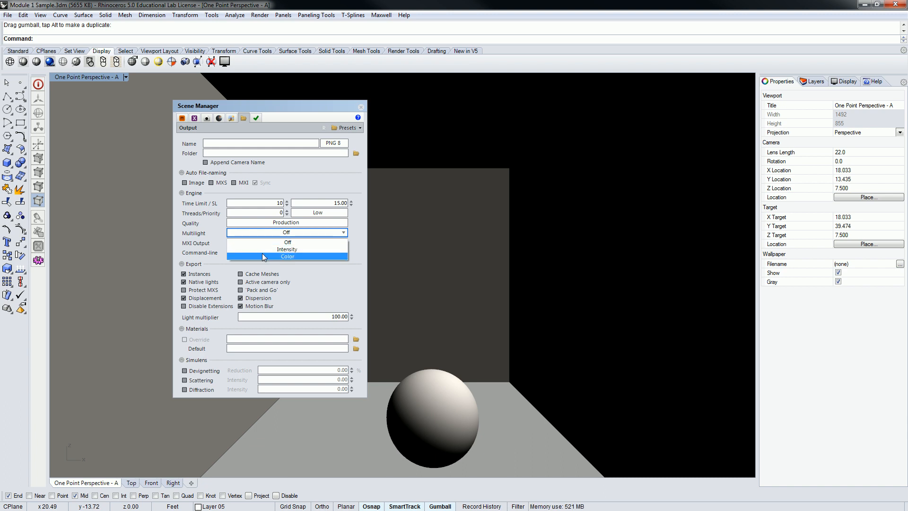
pyautogui.click(273, 249)
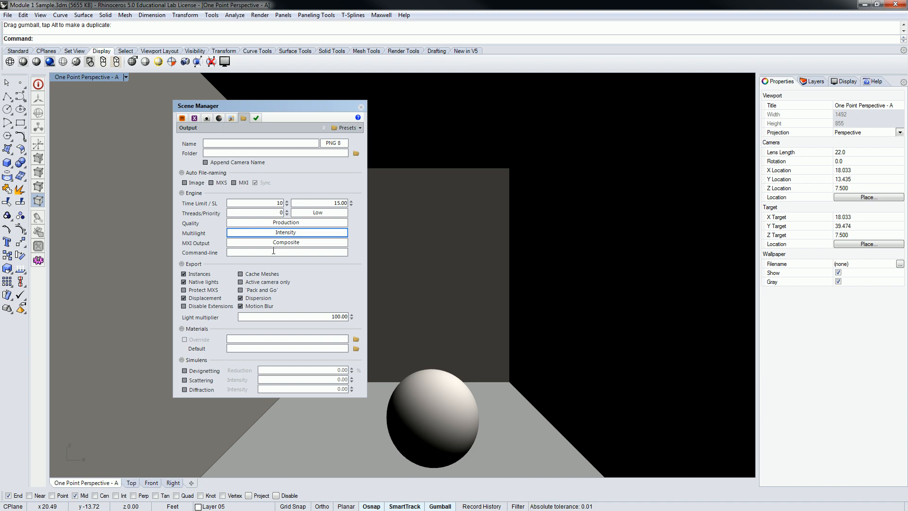
# Step: Keep the MXI output at Composite and examine the export, materials, Simulens, tone mapping and render channel settings
pyautogui.click(330, 241)
pyautogui.click(210, 246)
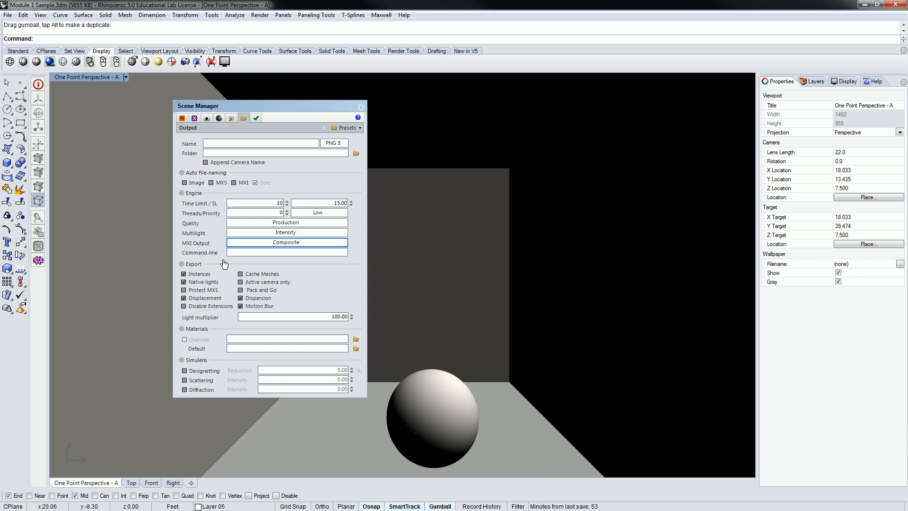
pyautogui.click(304, 270)
pyautogui.scroll(-3, 304, 270)
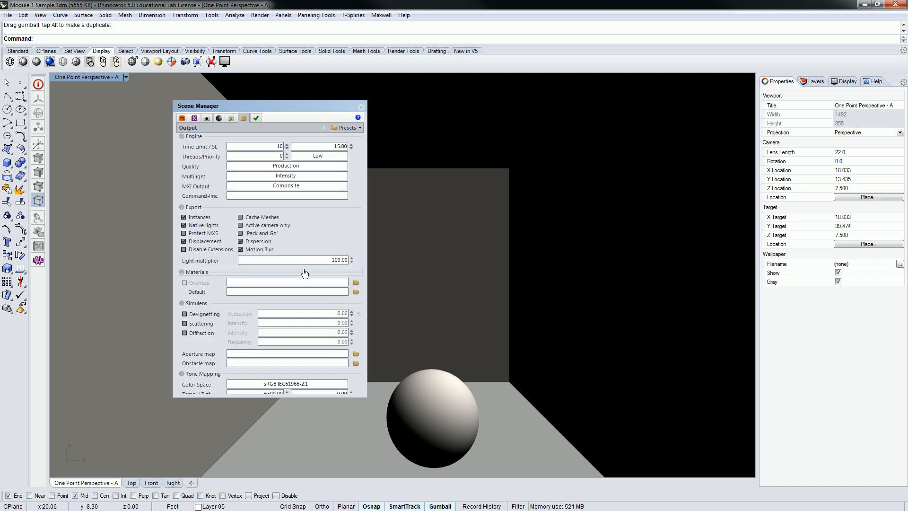
pyautogui.scroll(-2, 223, 258)
pyautogui.scroll(-2, 223, 258)
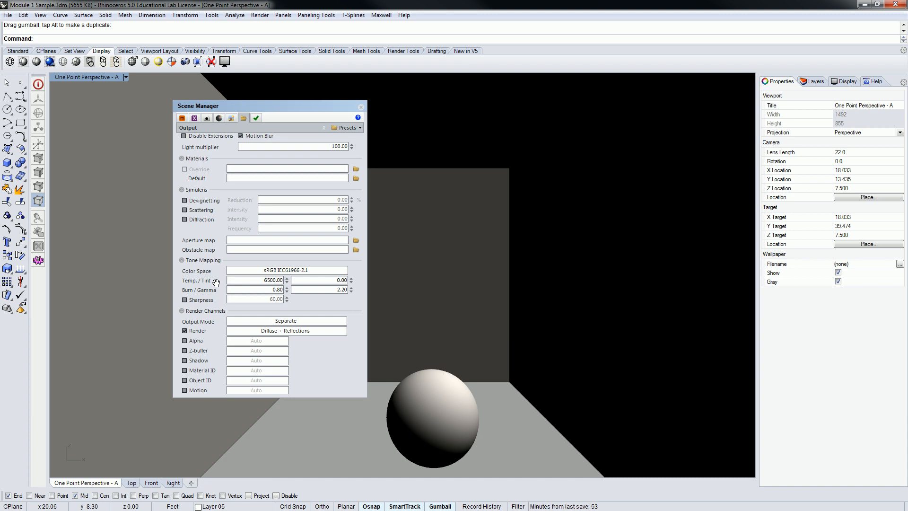
pyautogui.scroll(5, 217, 282)
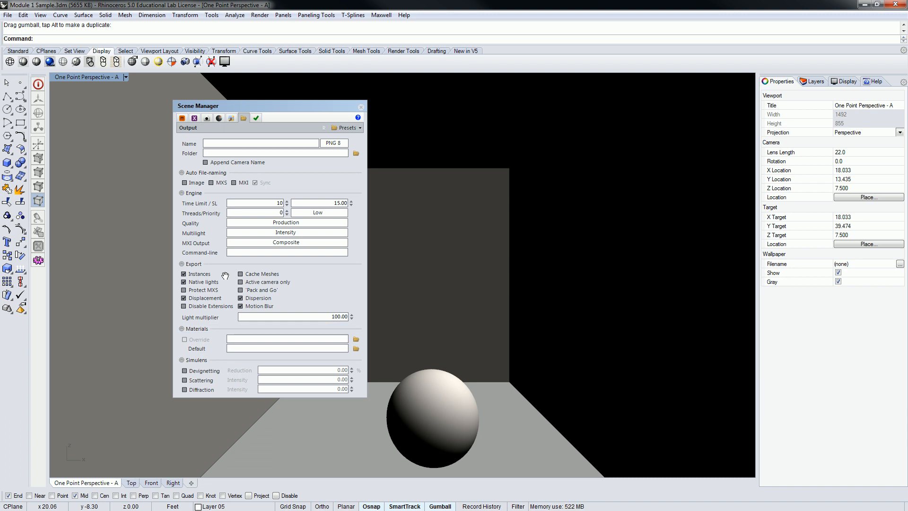
# Step: Turn on the Planes, Beams and Floor layers and turn off the Default layer
pyautogui.click(814, 82)
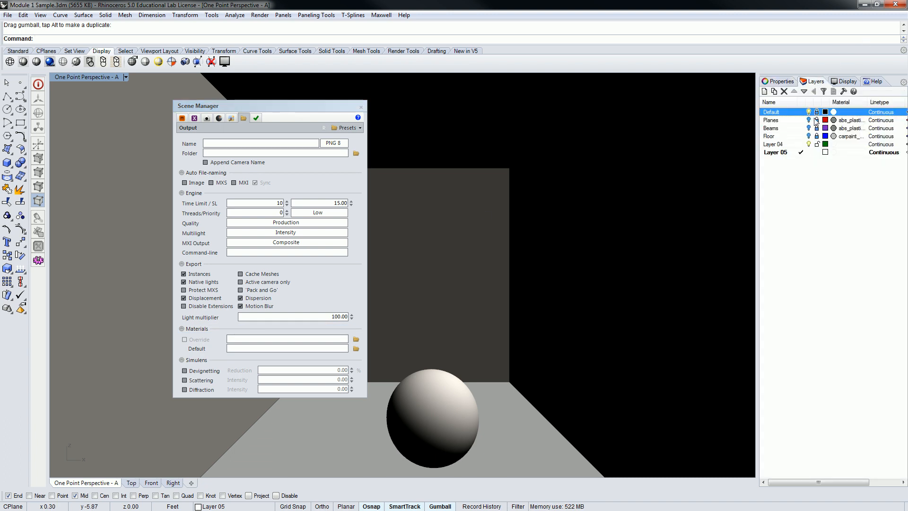
pyautogui.click(810, 136)
pyautogui.click(808, 113)
pyautogui.click(808, 121)
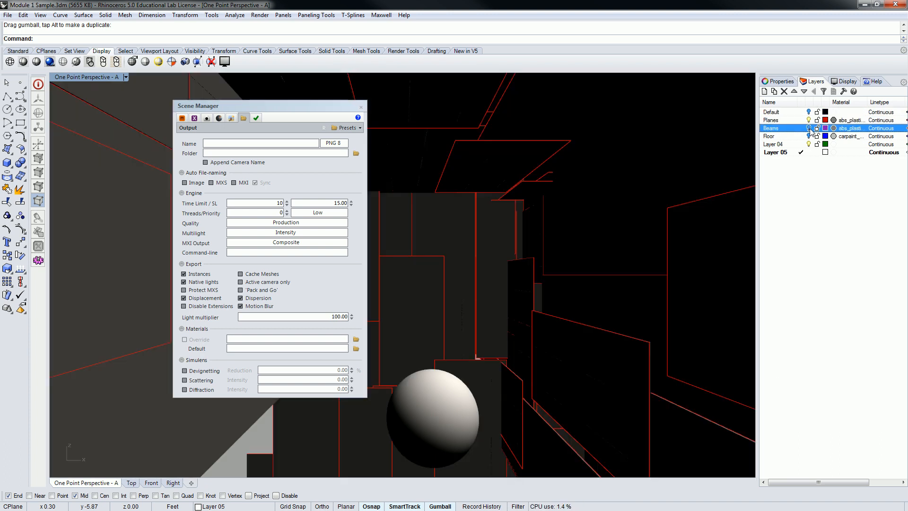
pyautogui.click(809, 136)
# Step: Bring up the Scene Manager's Environment settings and move the dialog clear of the middle of the perspective view
pyautogui.moveTo(301, 109); pyautogui.dragTo(727, 128)
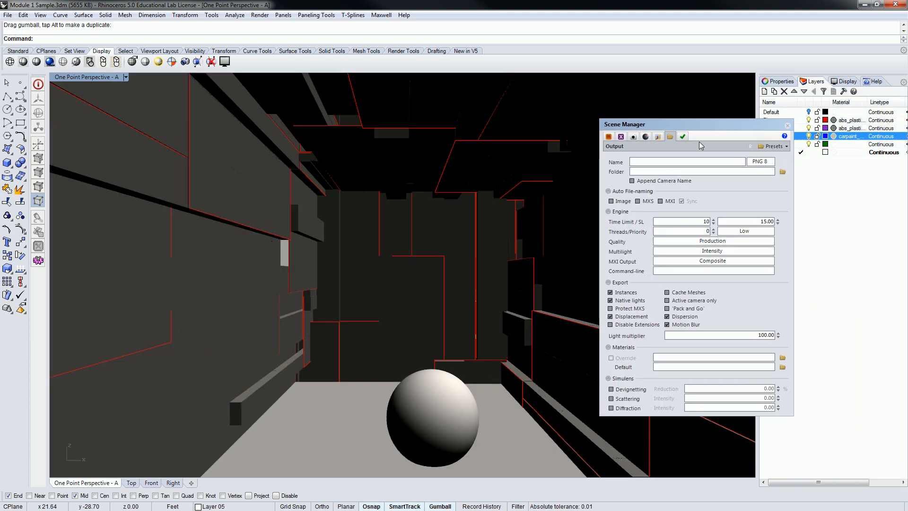
pyautogui.click(657, 137)
pyautogui.moveTo(705, 126); pyautogui.dragTo(207, 98)
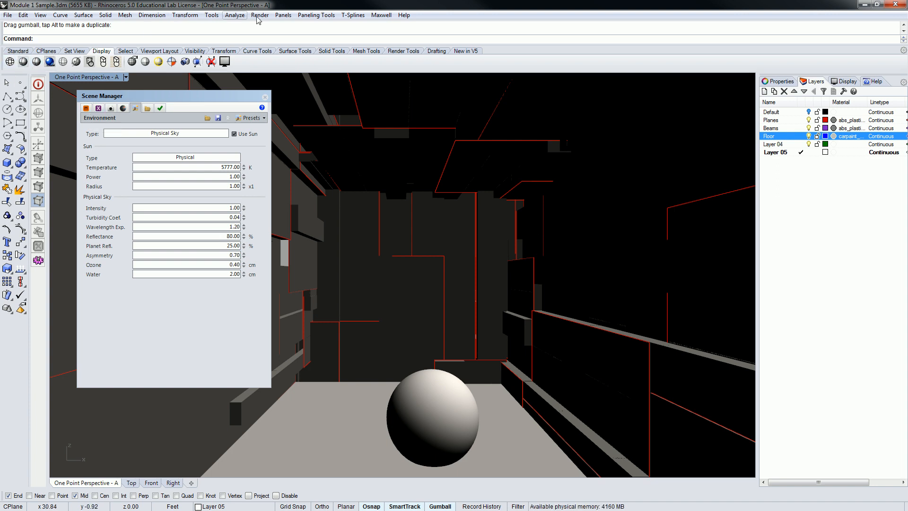
# Step: Render the scene with Maxwell, overwriting the existing Module 1 Sample files, and reposition the Maxwell Render window
pyautogui.click(284, 15)
pyautogui.moveTo(260, 15)
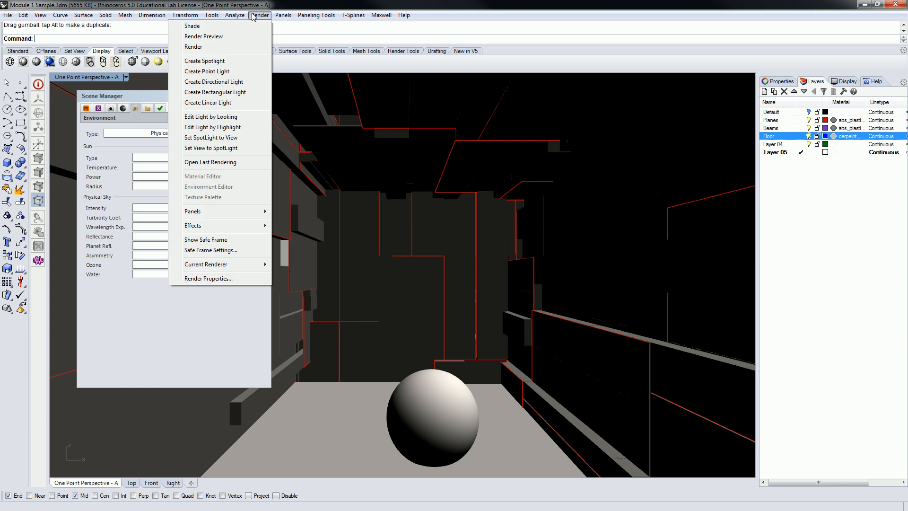
pyautogui.click(221, 48)
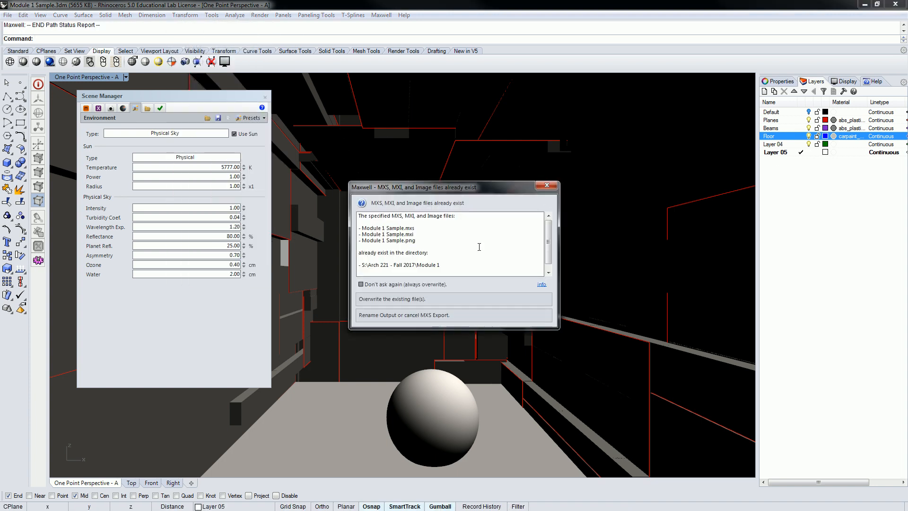
pyautogui.click(414, 300)
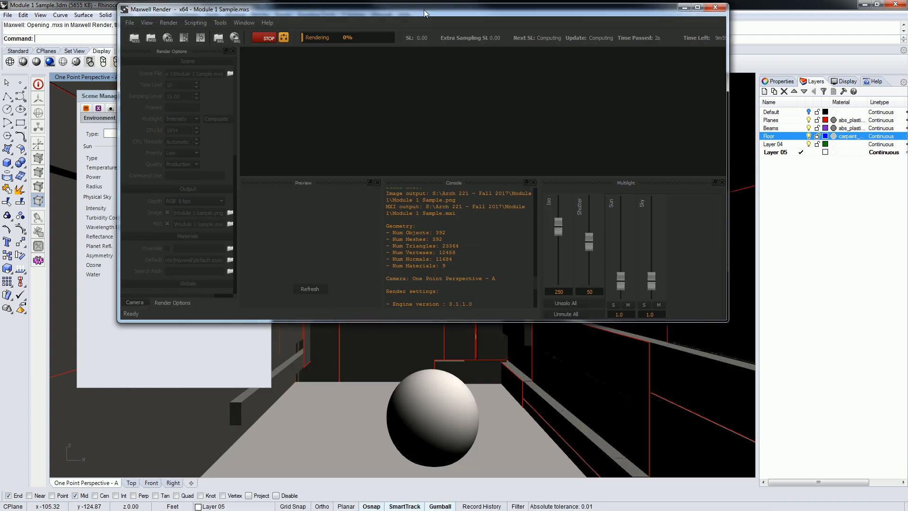
pyautogui.moveTo(424, 9); pyautogui.dragTo(433, 32)
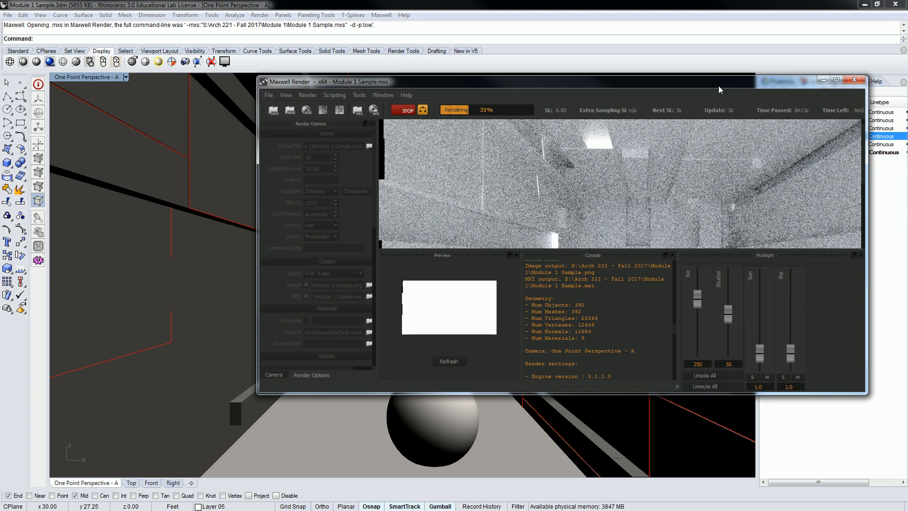
pyautogui.doubleClick(763, 6)
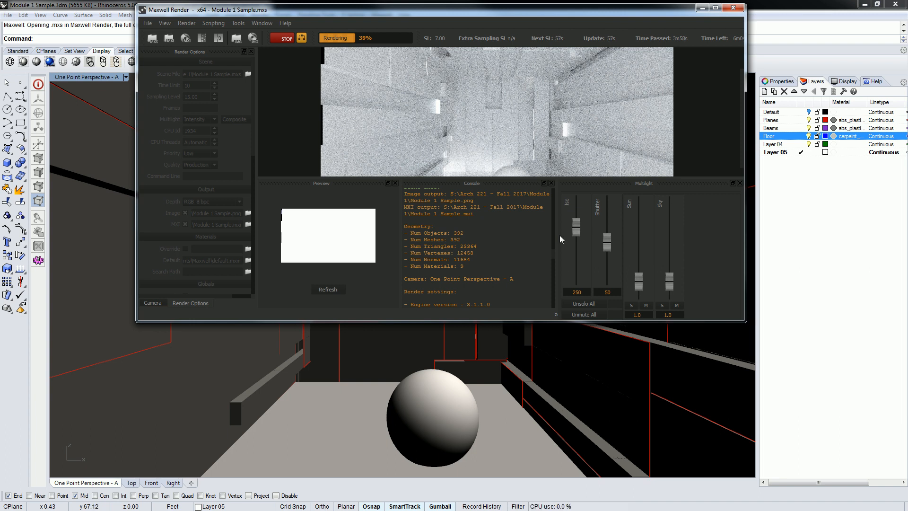
# Step: Set the Multilight shutter of the running render to 100 and look at the whole image
pyautogui.moveTo(609, 245); pyautogui.dragTo(607, 239)
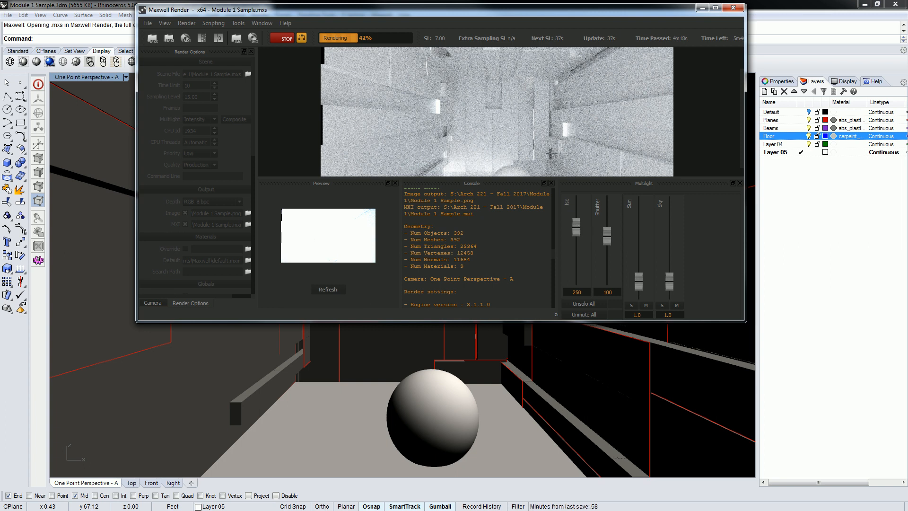
pyautogui.scroll(-1, 533, 158)
pyautogui.scroll(1, 592, 160)
pyautogui.scroll(-2, 593, 160)
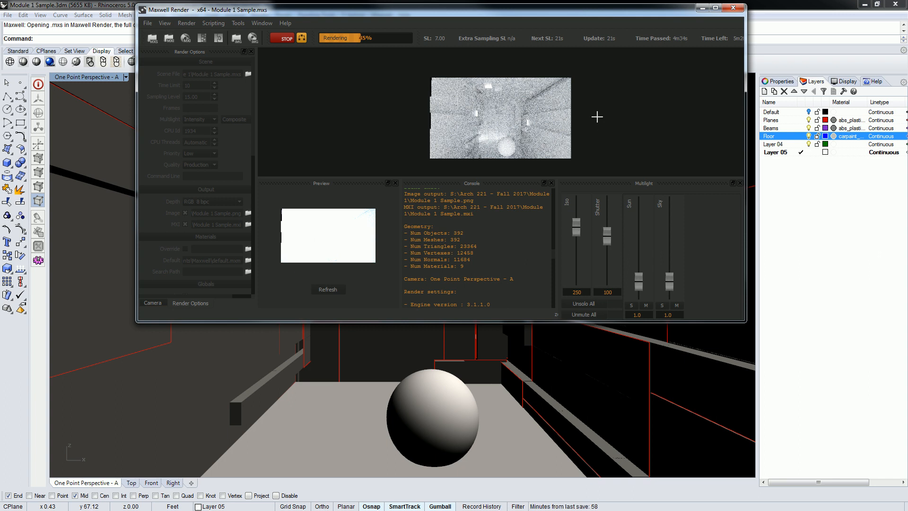
# Step: Maximize the Maxwell Render window and raise the Multilight ISO to 443
pyautogui.doubleClick(603, 13)
pyautogui.scroll(3, 518, 214)
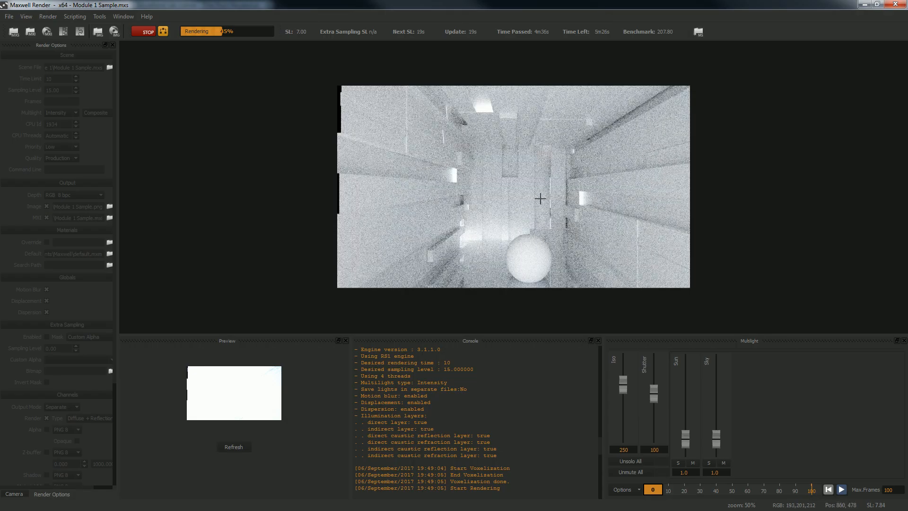
pyautogui.moveTo(624, 387); pyautogui.dragTo(625, 382)
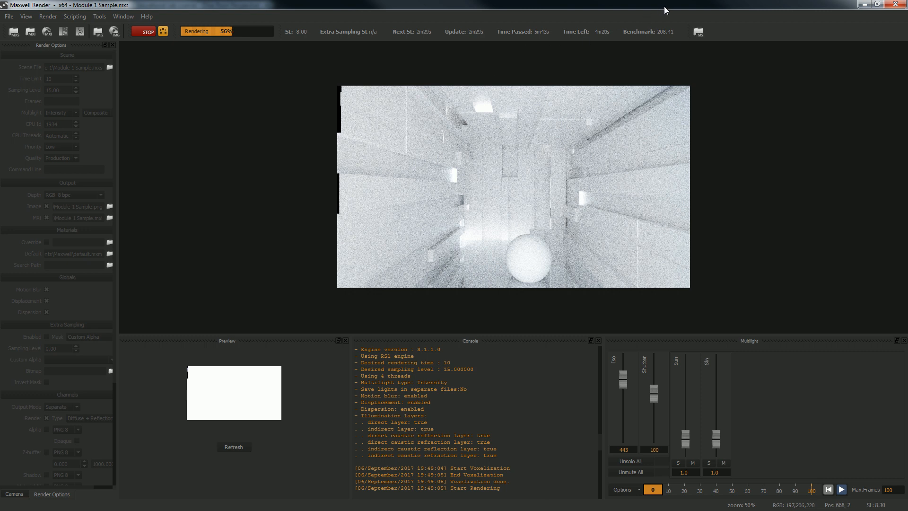
pyautogui.moveTo(680, 2); pyautogui.dragTo(907, 83)
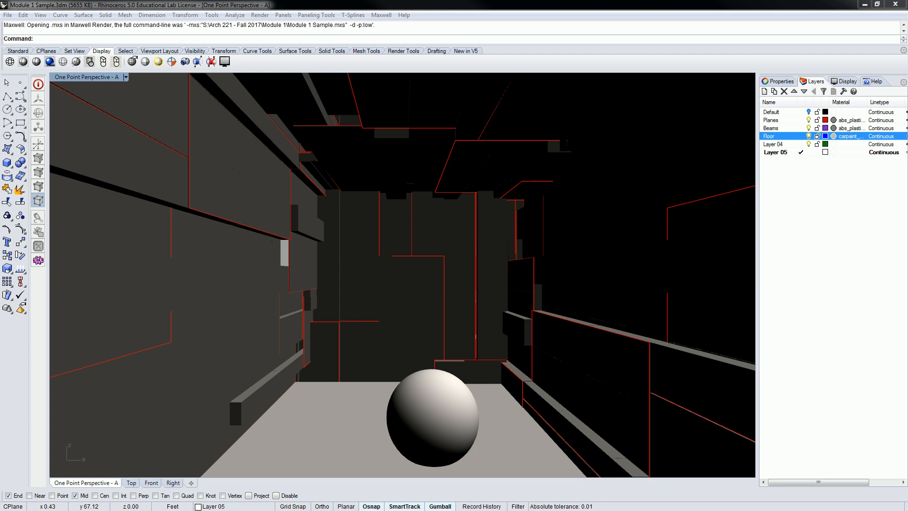
pyautogui.moveTo(907, 267); pyautogui.dragTo(463, 39)
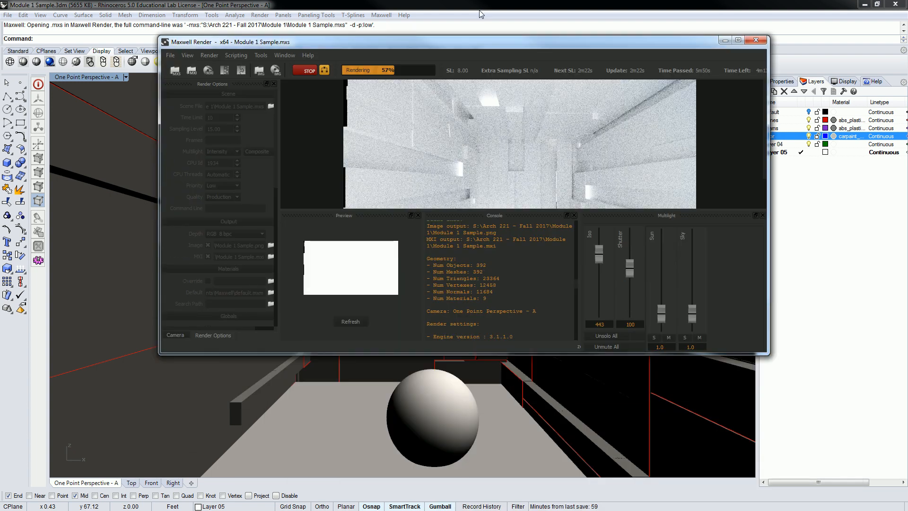
pyautogui.doubleClick(512, 43)
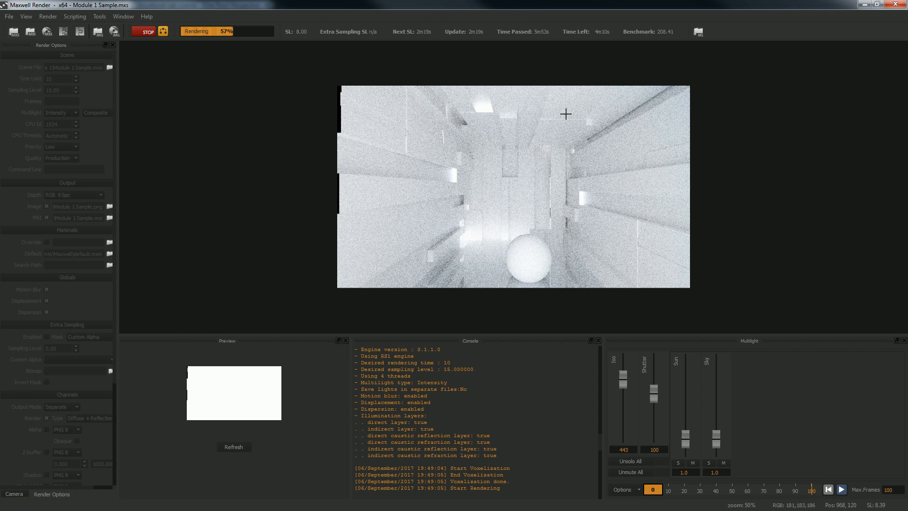